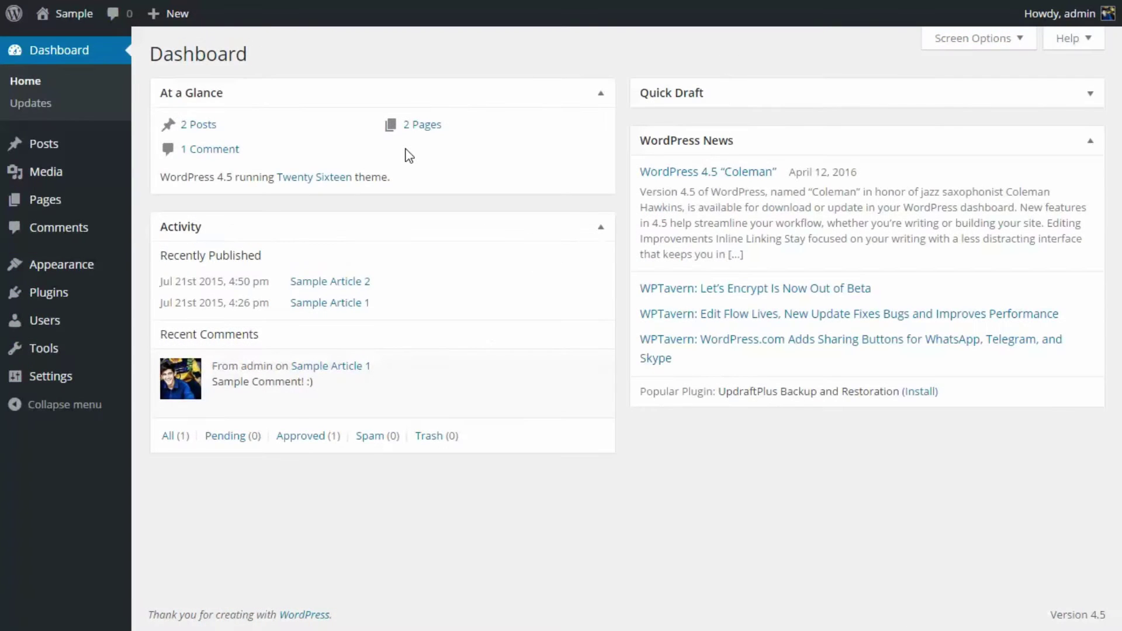
Search the plugin directory for 'Click To Tweet', then install and activate Better Click To Tweet
mouse_move(103, 296)
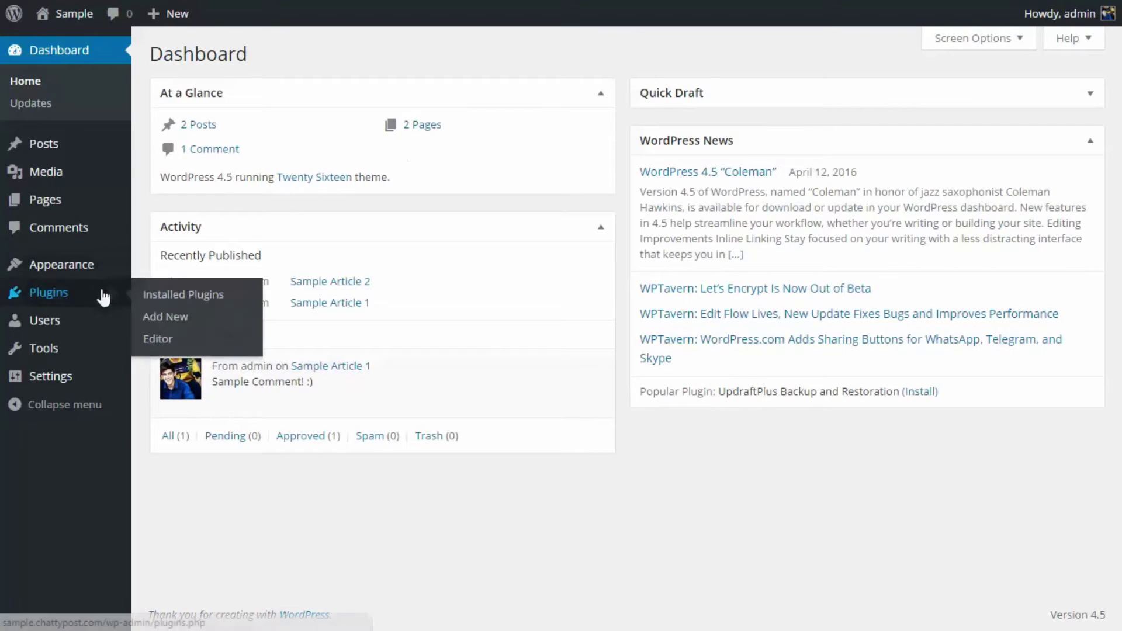
left_click(166, 318)
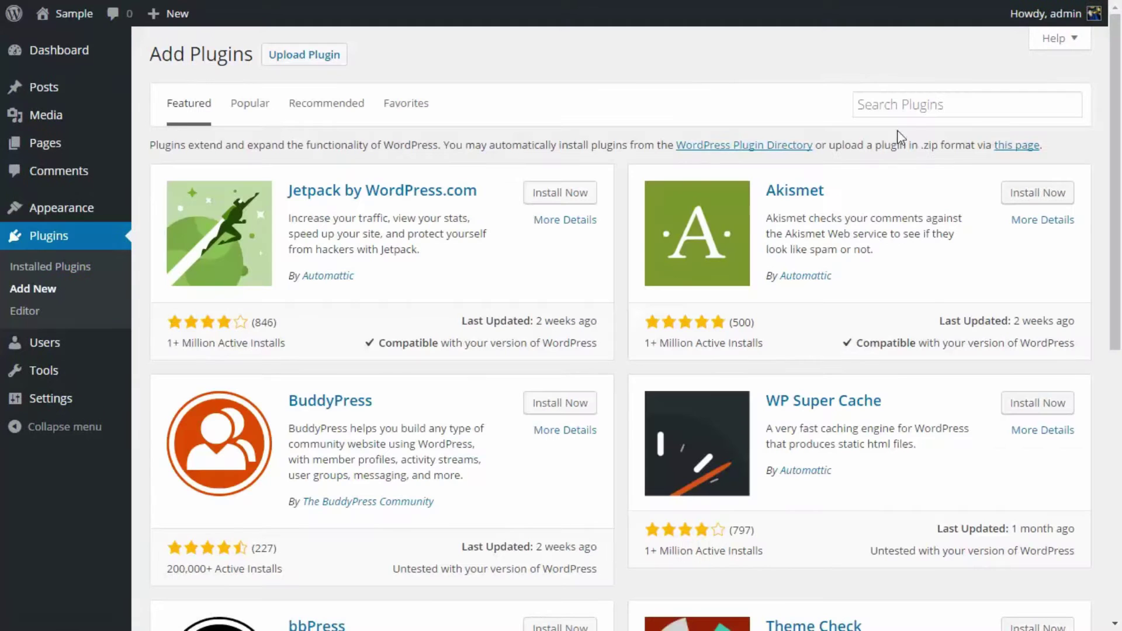
left_click(894, 107)
type("Click To Tweet")
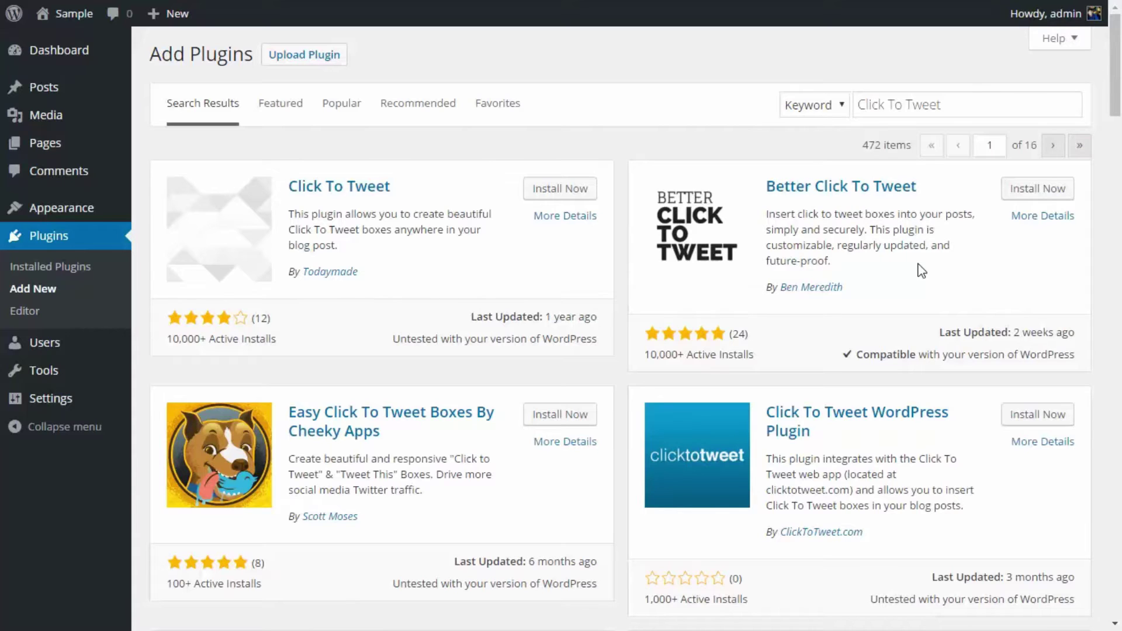
left_click(1055, 198)
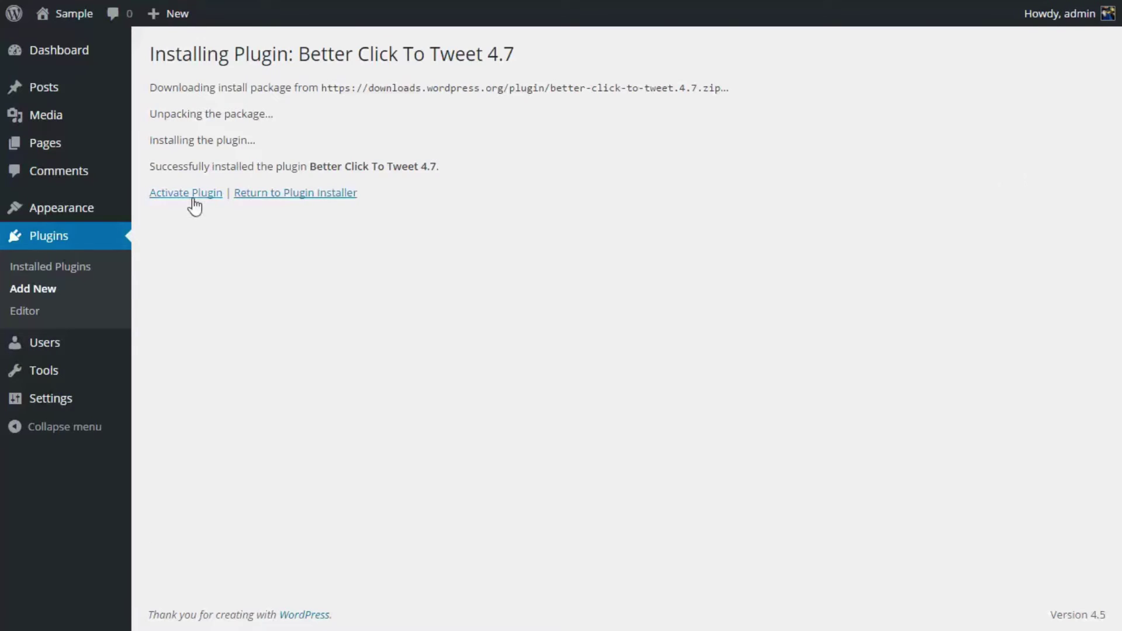
left_click(186, 194)
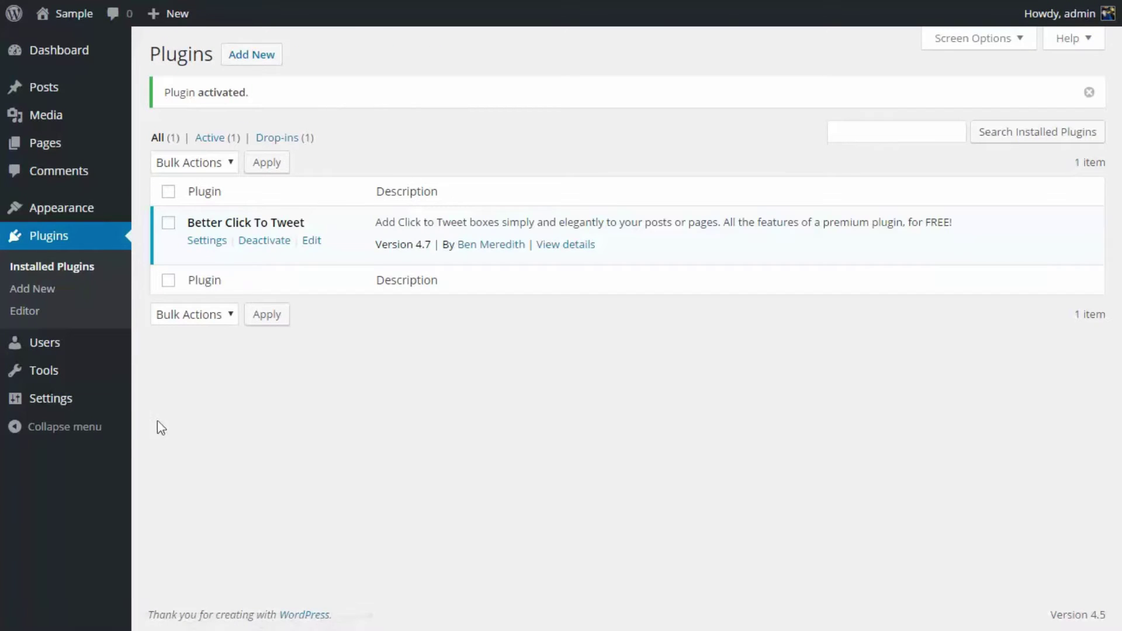
mouse_move(111, 404)
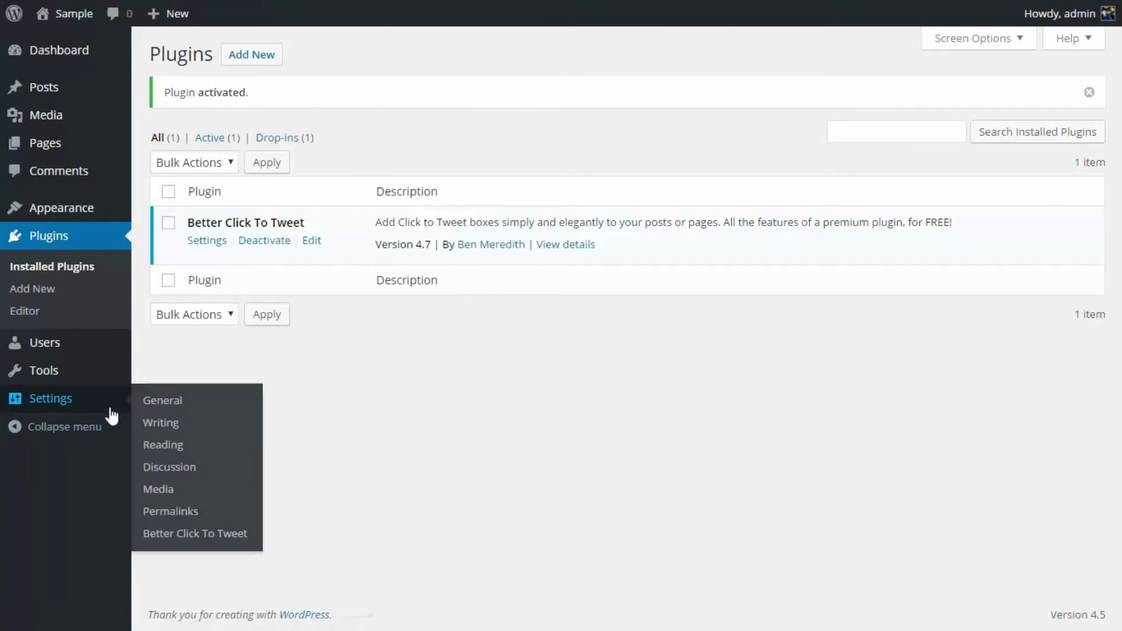
Save Better Click To Tweet settings with the site's Twitter handle and Use Short URL enabled, then list all posts
left_click(184, 532)
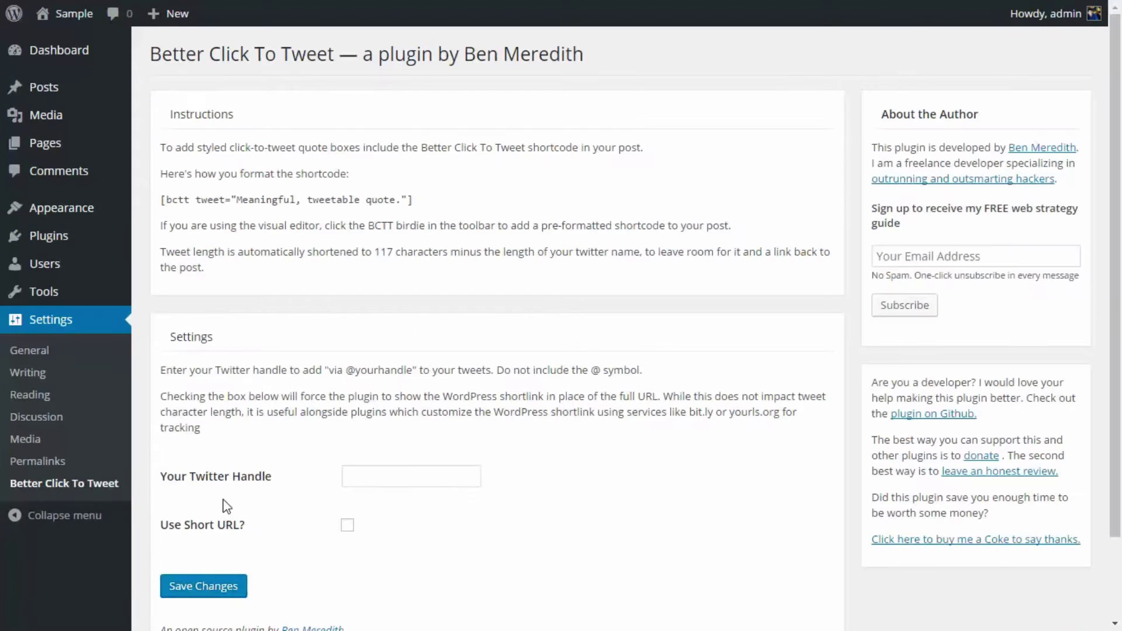
left_click(364, 479)
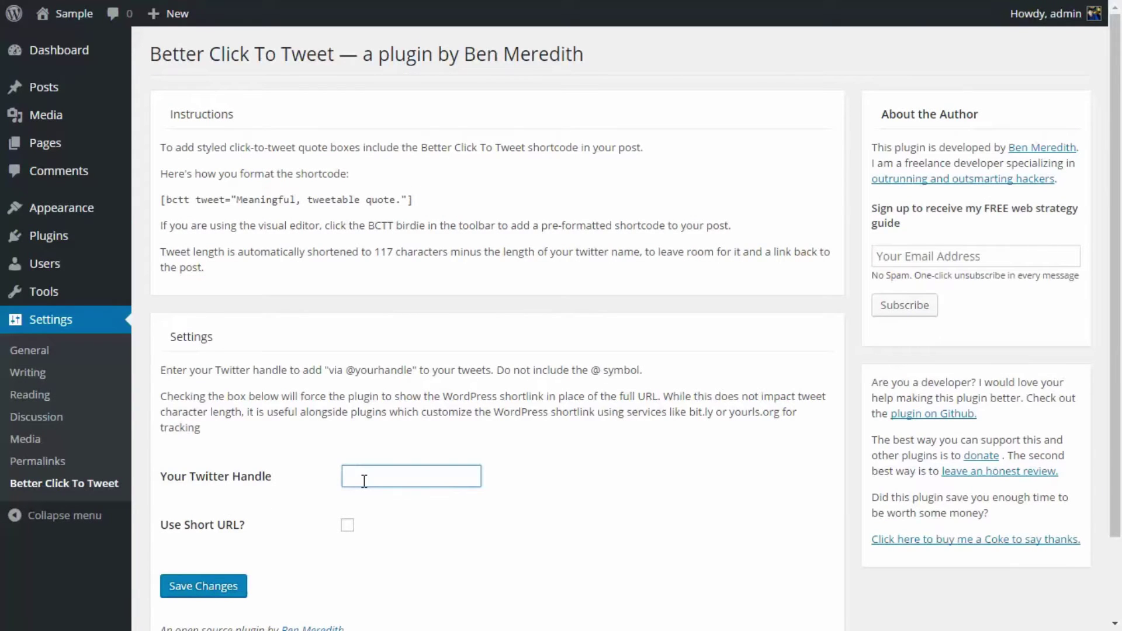
type("shoutmeloud")
left_click(316, 513)
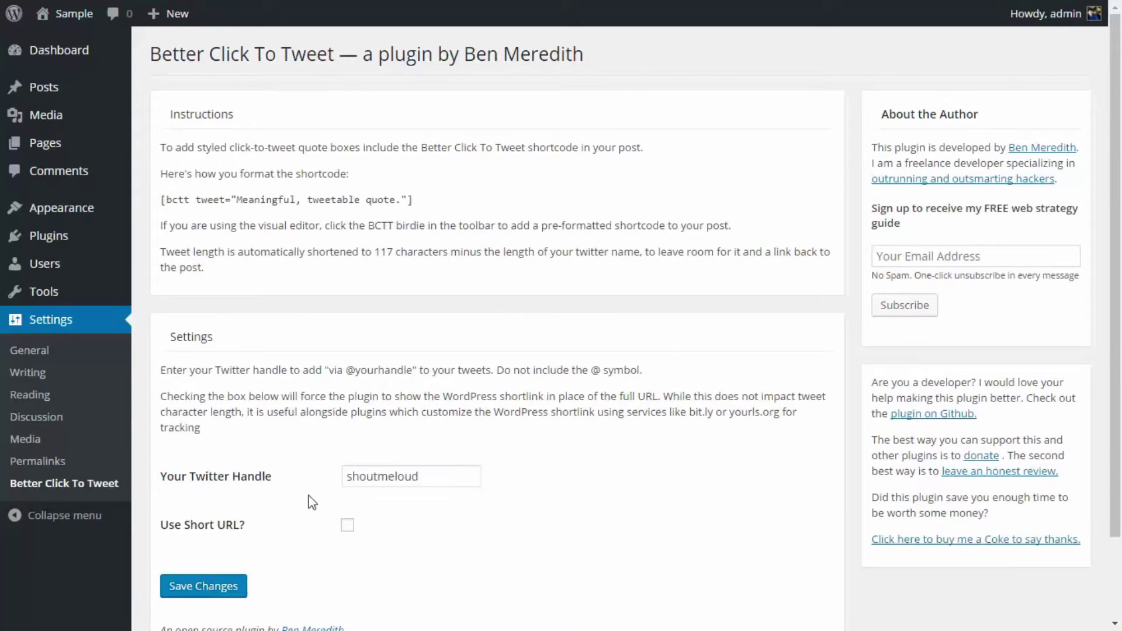
left_click(349, 527)
left_click(228, 590)
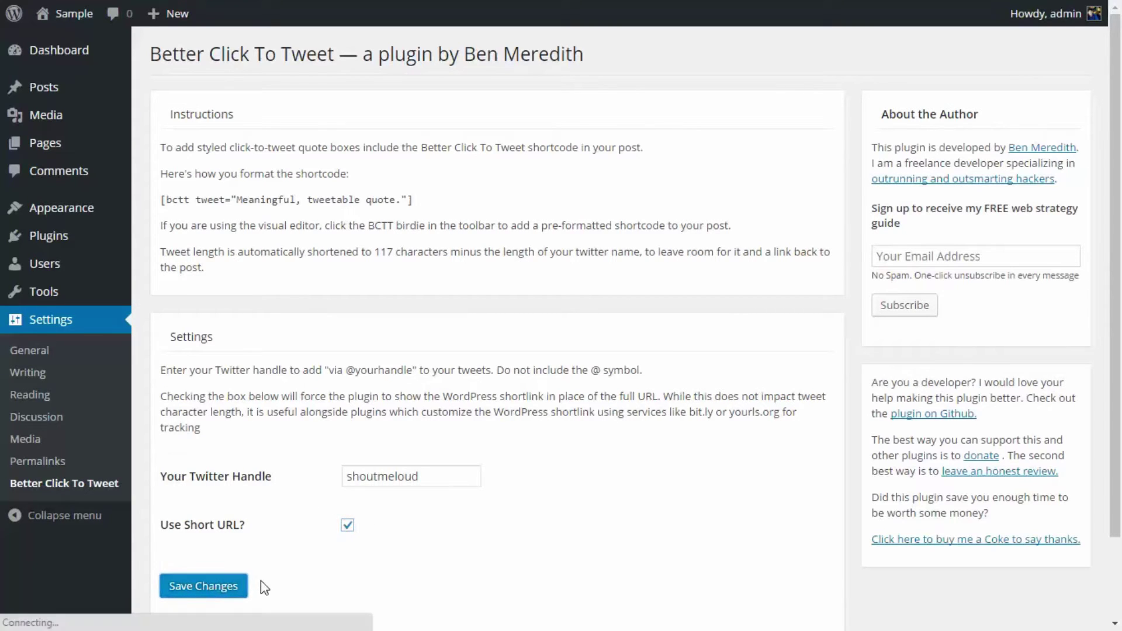
mouse_move(111, 89)
left_click(155, 88)
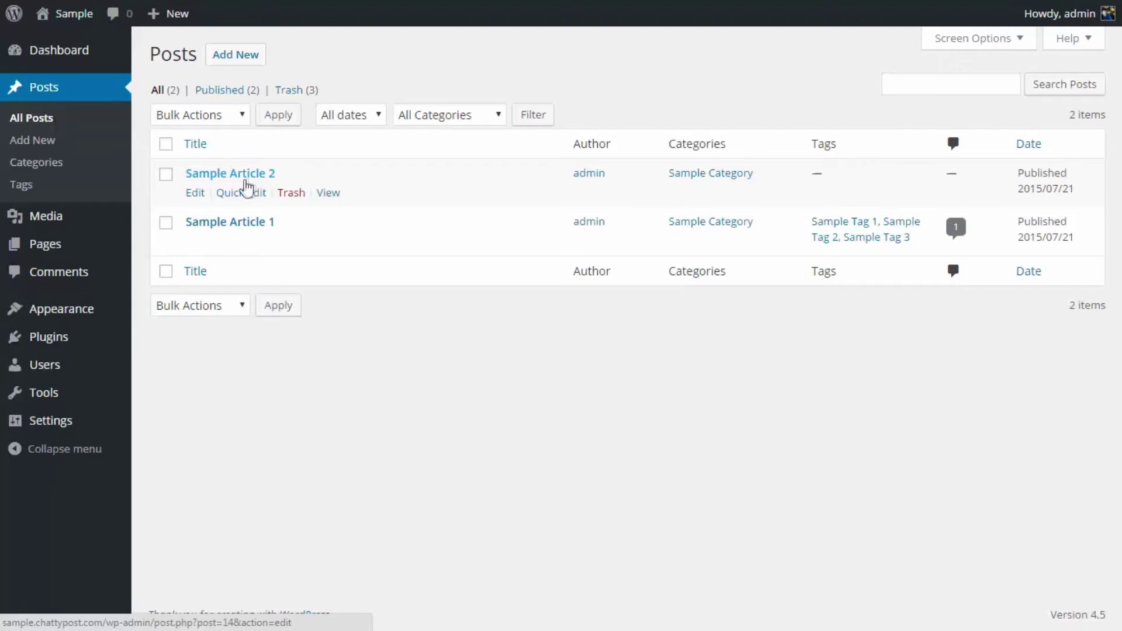
Open Sample Article 2 for editing and close the click-to-tweet generator without inserting anything
left_click(196, 195)
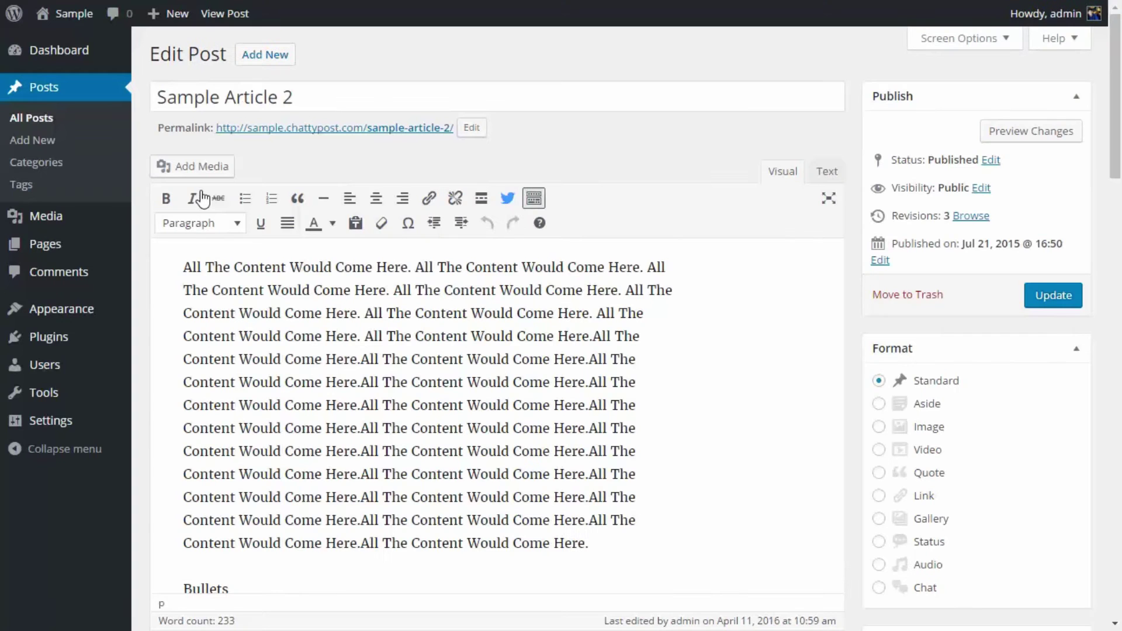
left_click(506, 201)
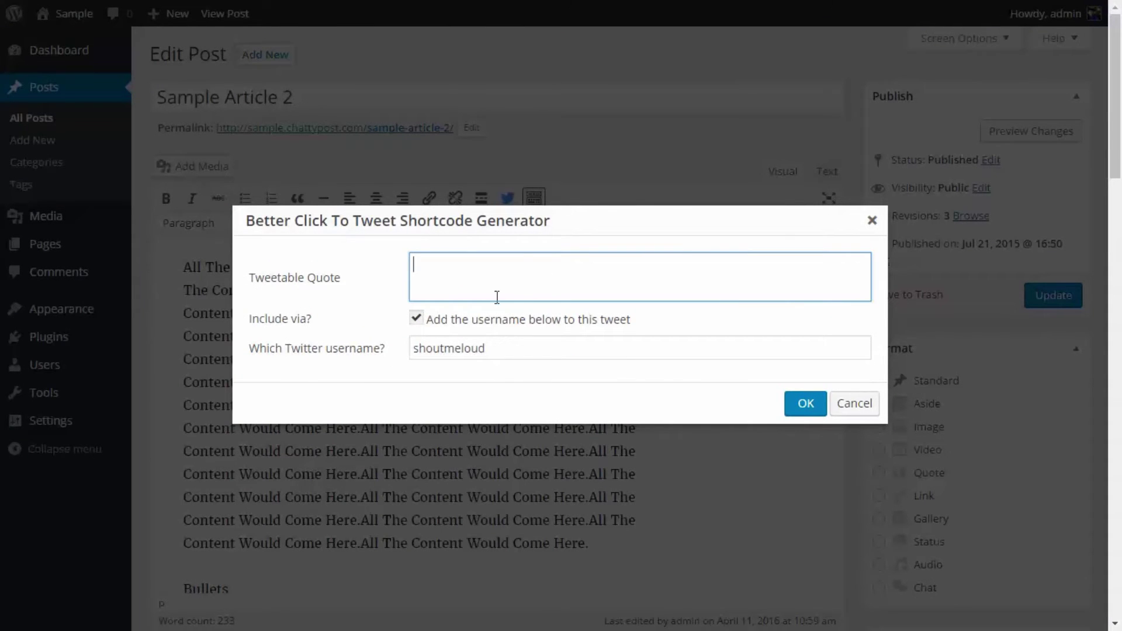
left_click(502, 352)
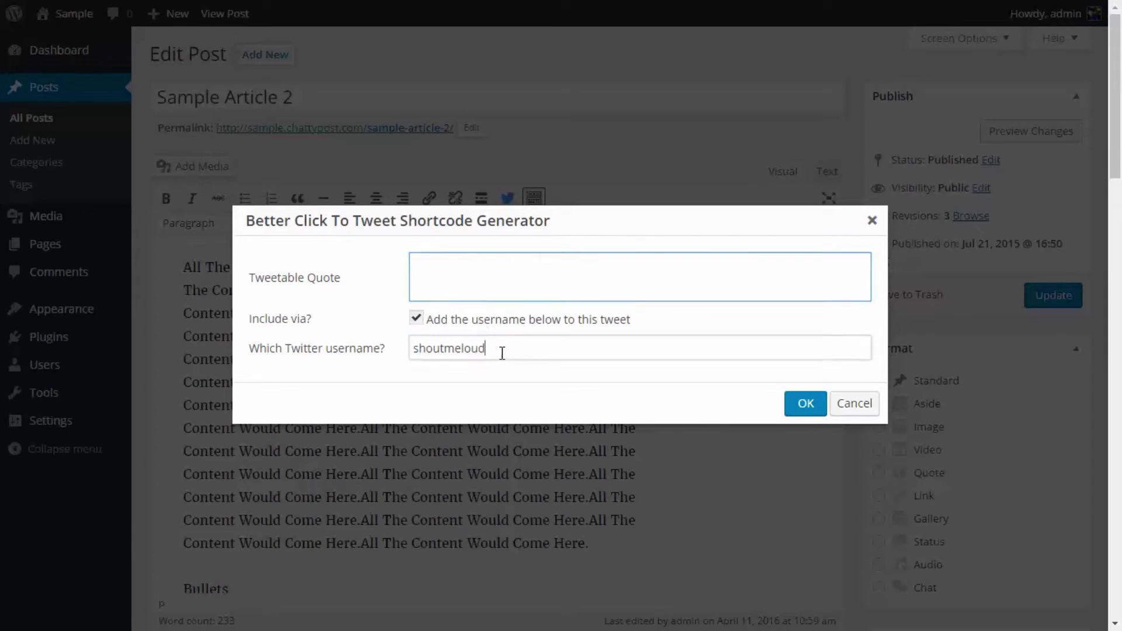
left_click(867, 408)
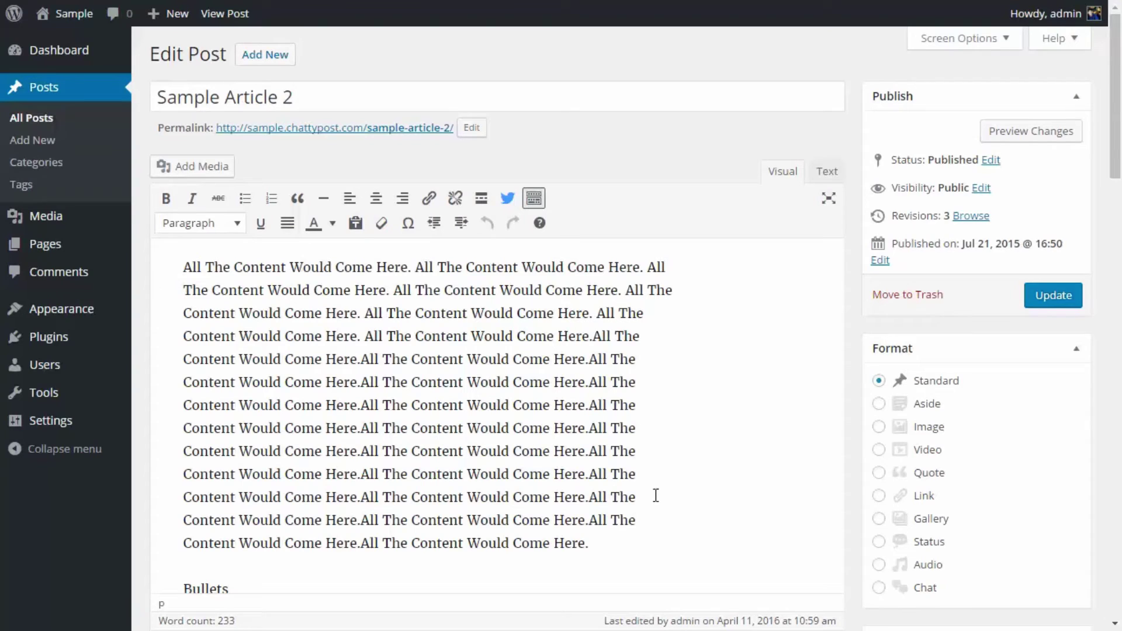
Add two empty paragraphs after the body text, just above Bullets
scroll(656, 496, "down", 2)
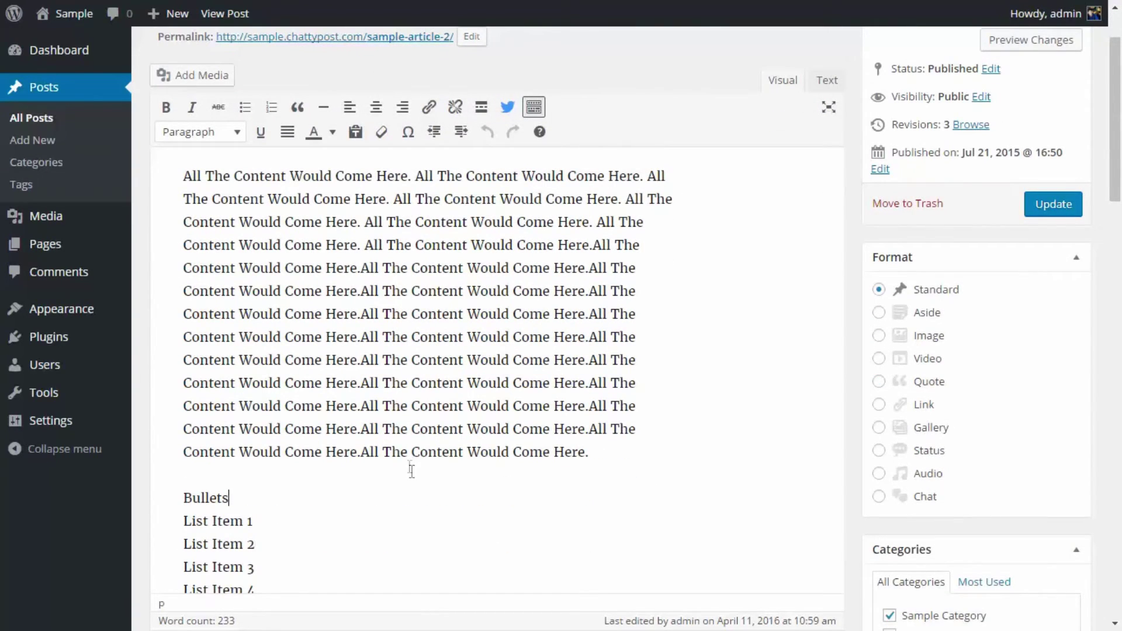
left_click(668, 443)
key("Return")
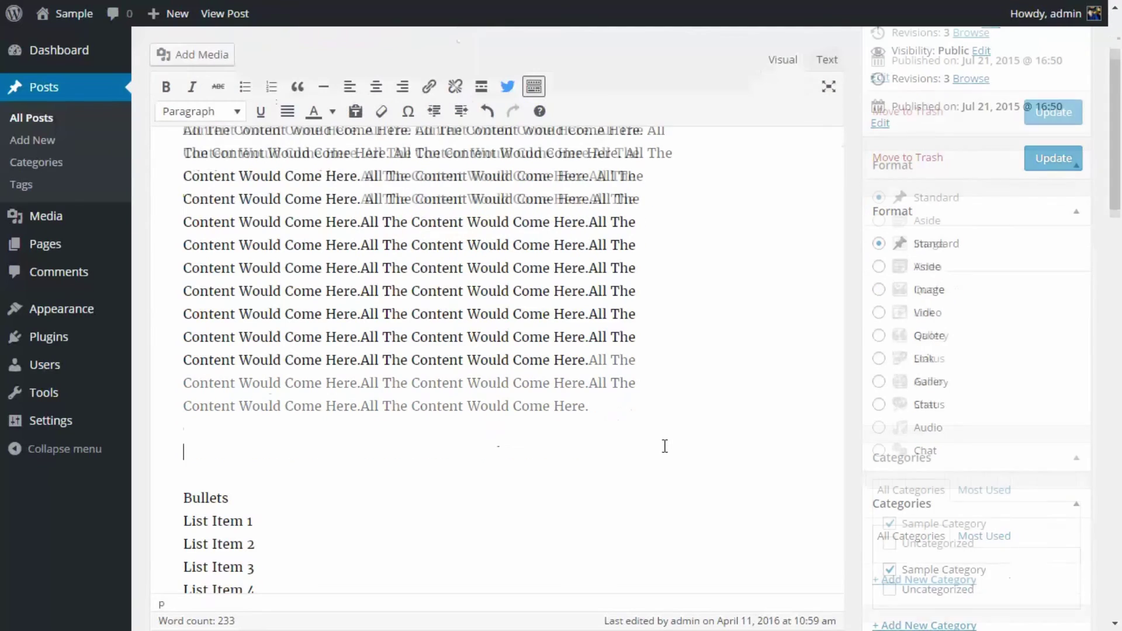
key("Return")
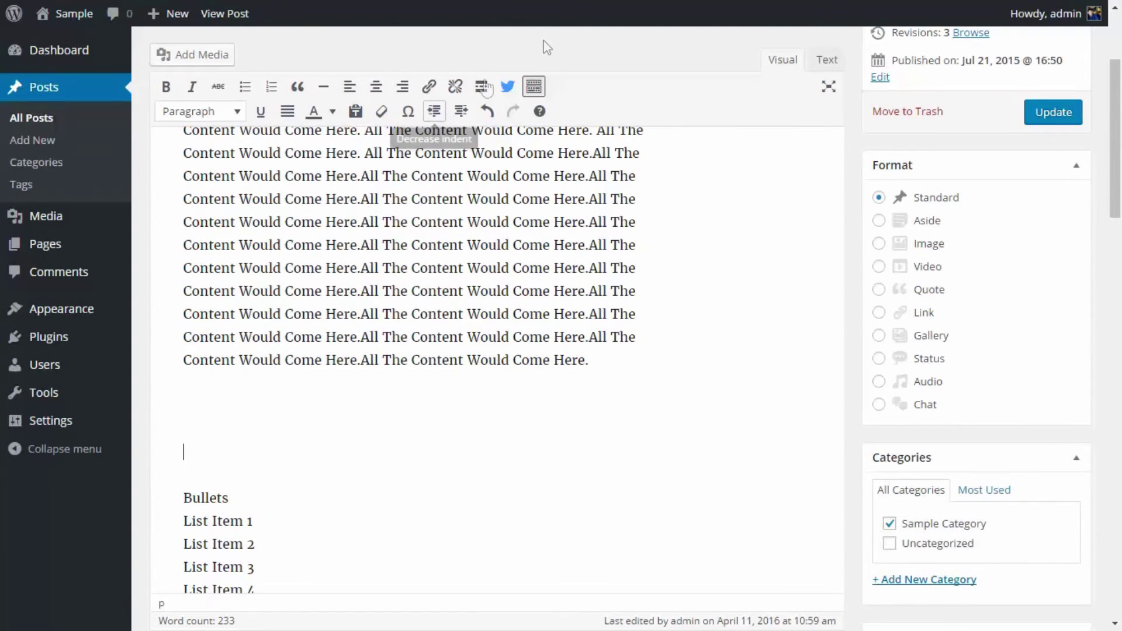
Insert a click-to-tweet shortcode quoting 'This is a test Click To Tweet Quote.' with the via username, then select it
left_click(507, 86)
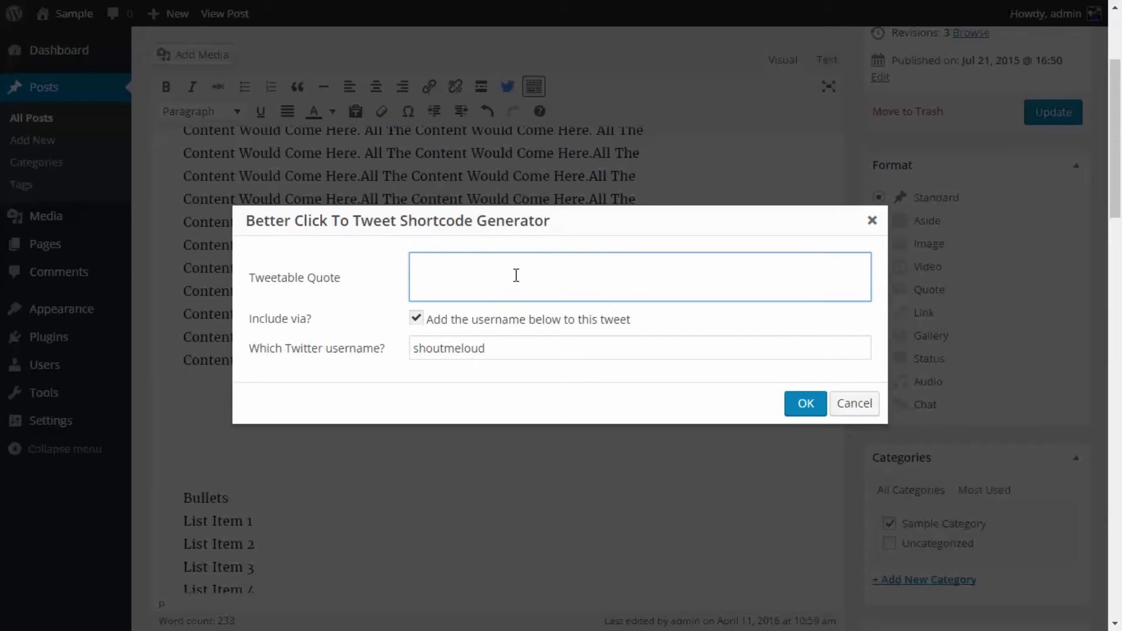
type("This is a test Click To Tweet Quote.")
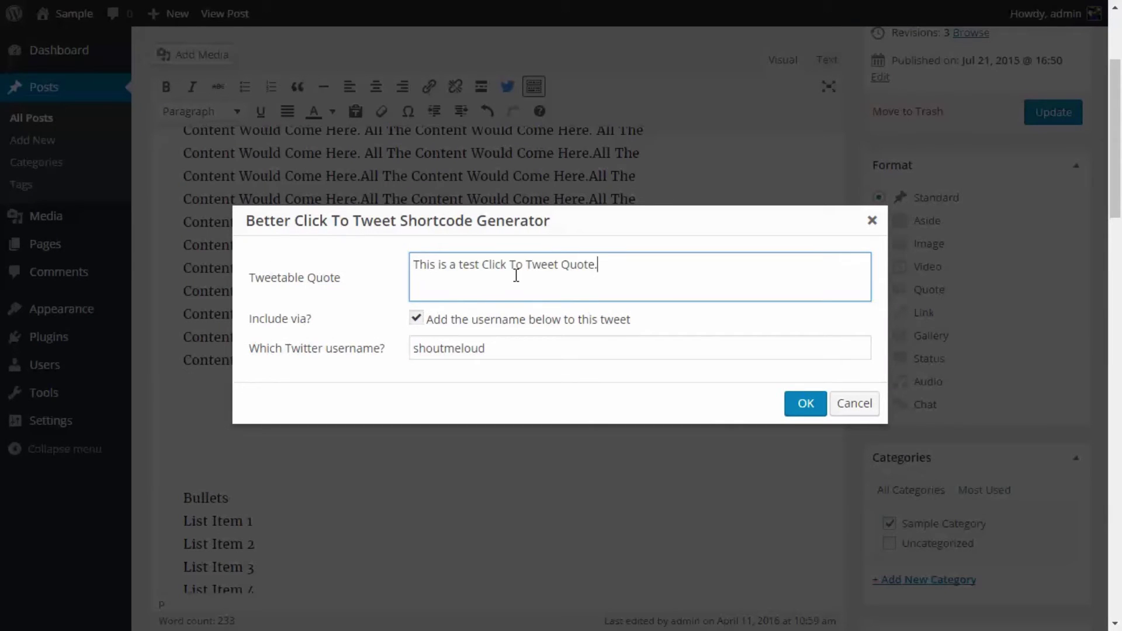
left_click(416, 319)
double_click(436, 347)
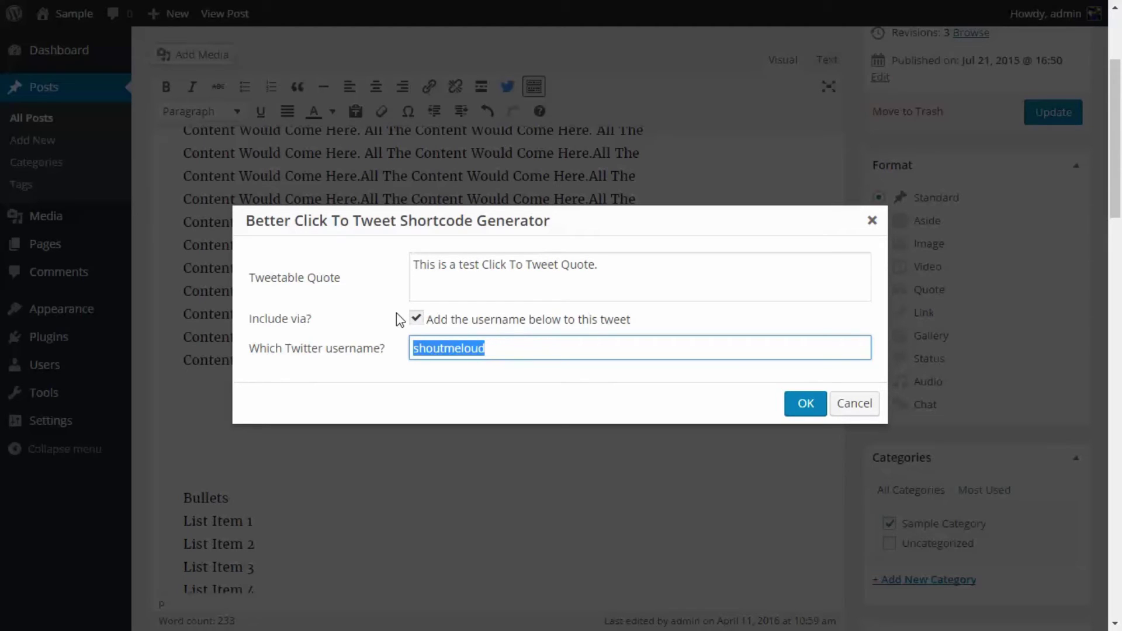
left_click(802, 405)
triple_click(210, 431)
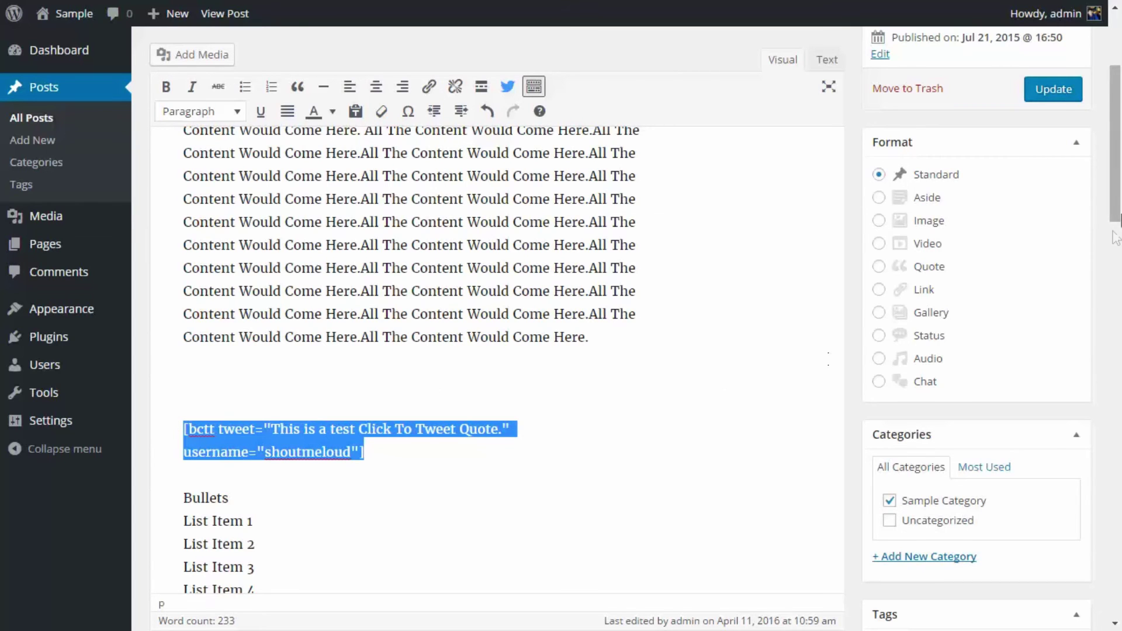
Update Sample Article 2 and view the live post down to the click-to-tweet box
left_click_drag(1115, 205, 1115, 157)
left_click(1061, 295)
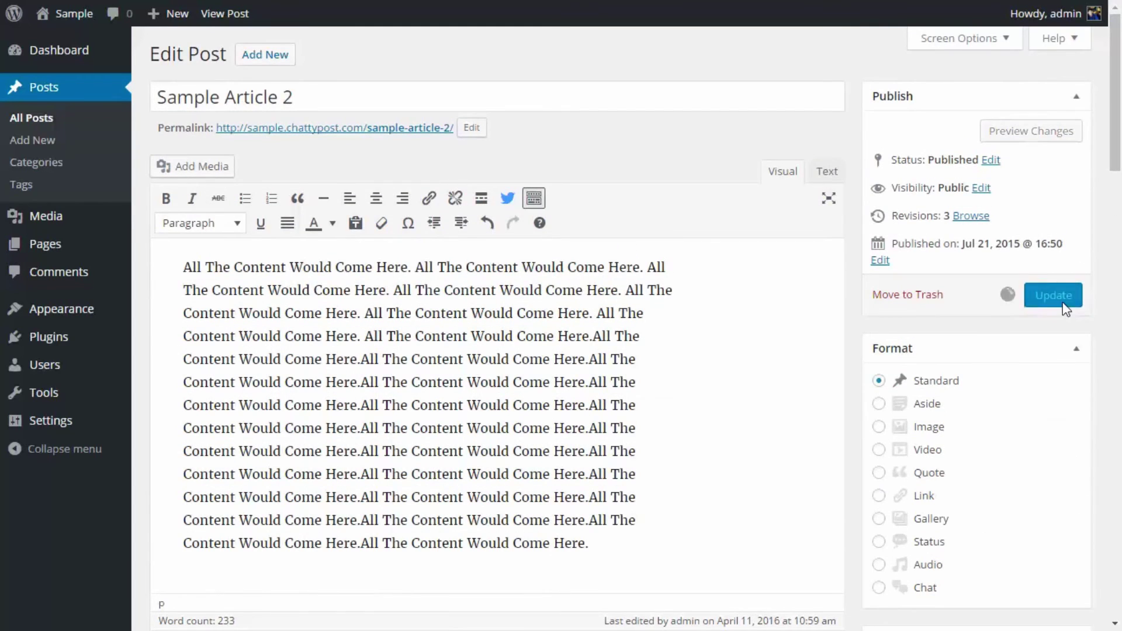
left_click(261, 92)
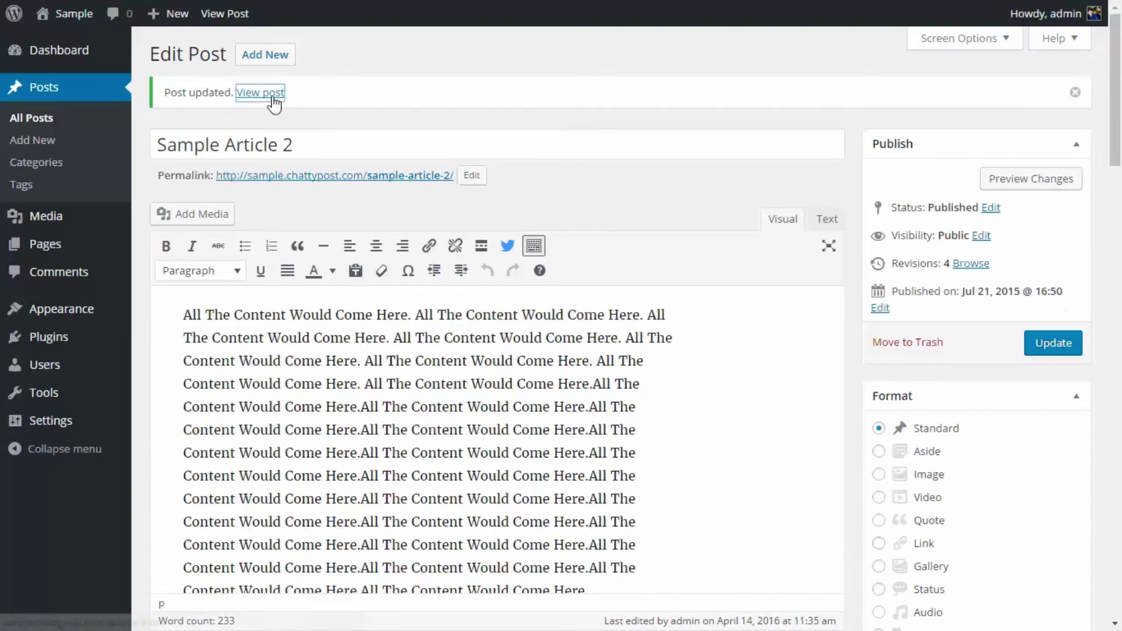
scroll(362, 127, "down", 4)
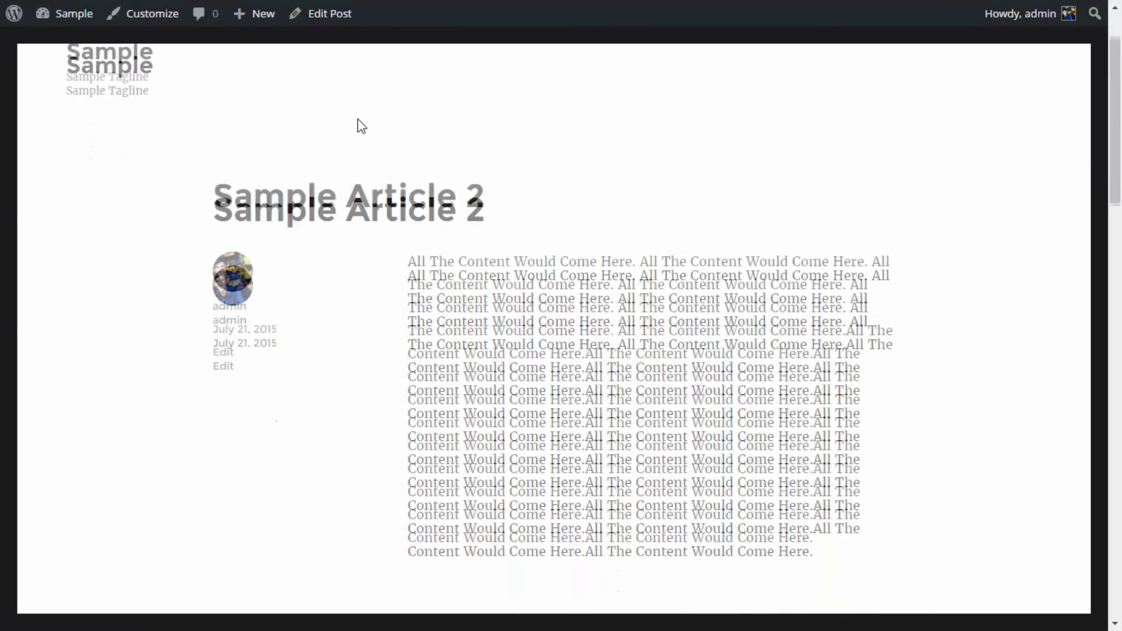
scroll(362, 127, "down", 5)
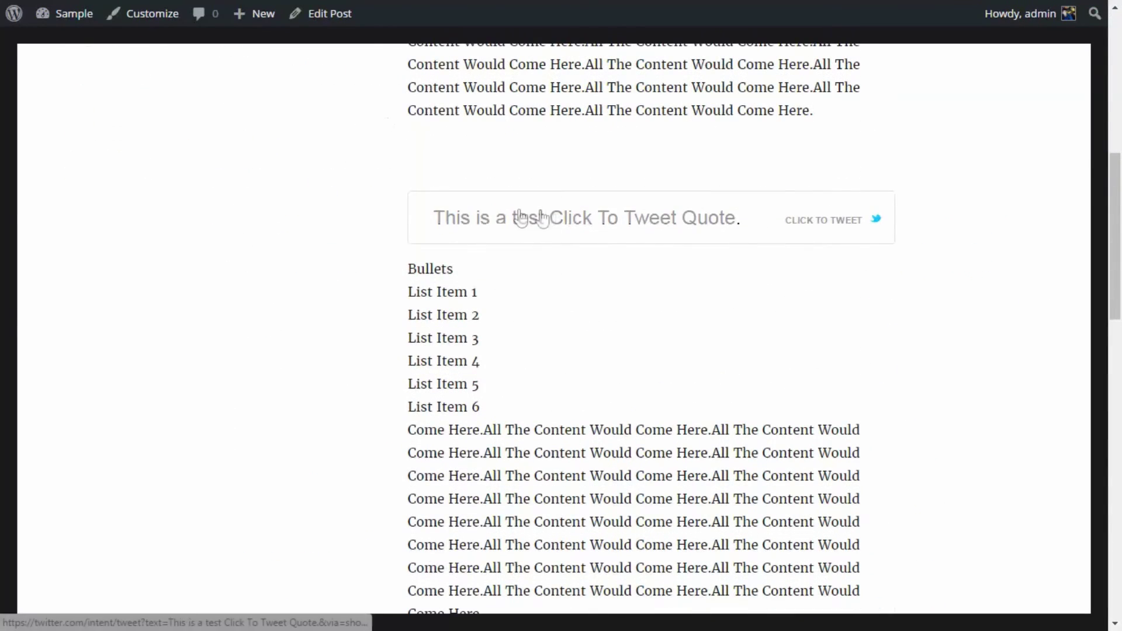
Use the quote box's CLICK TO TWEET link to open Twitter's share page with the prefilled tweet
left_click(825, 222)
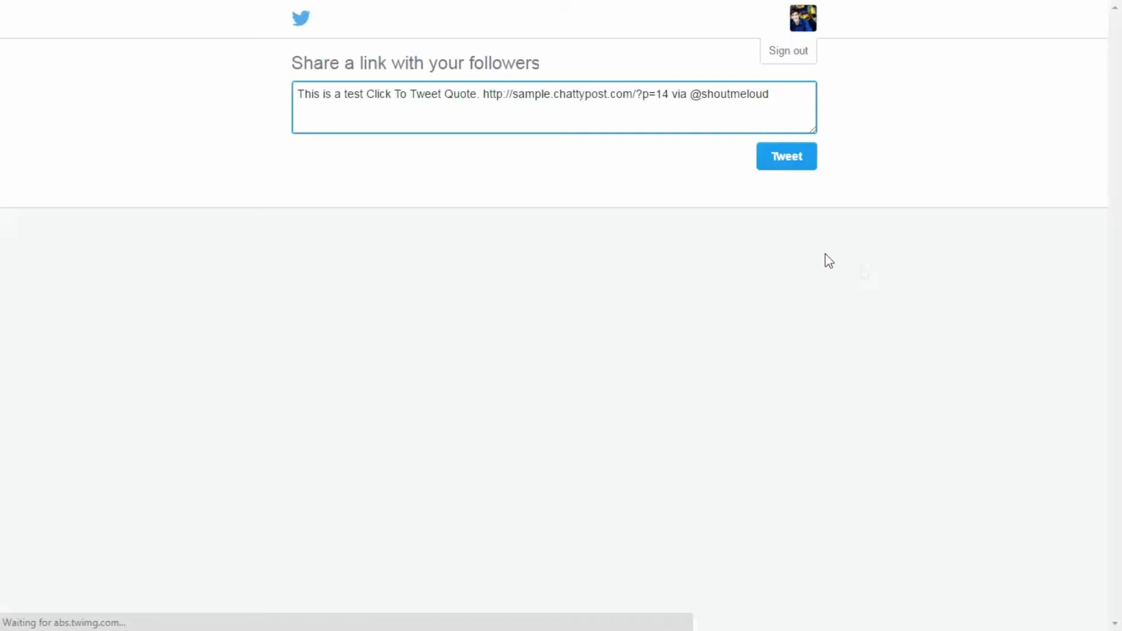